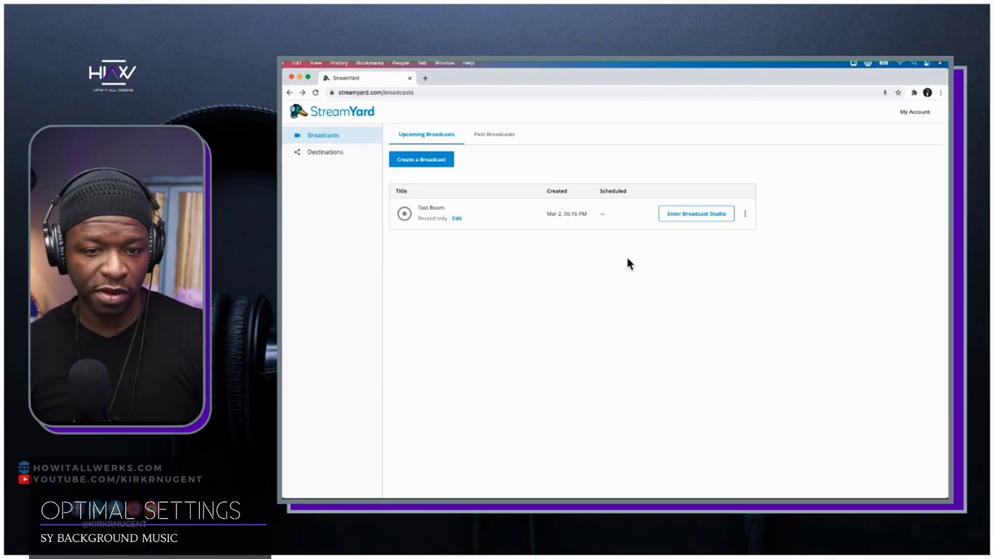
Enter the Test Room studio and check the camera and audio settings (AIR 192 4, stereo on, echo cancellation off)
click(694, 213)
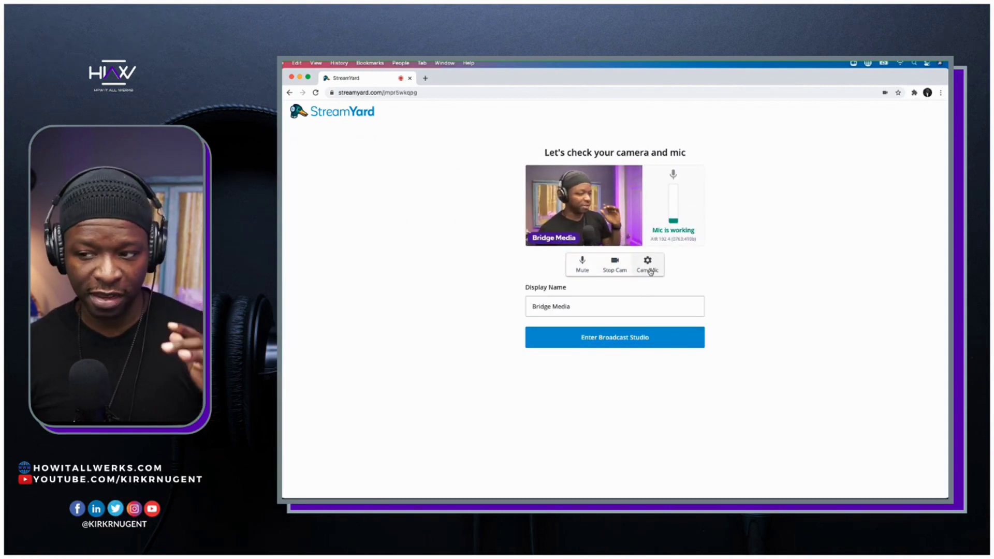
click(651, 271)
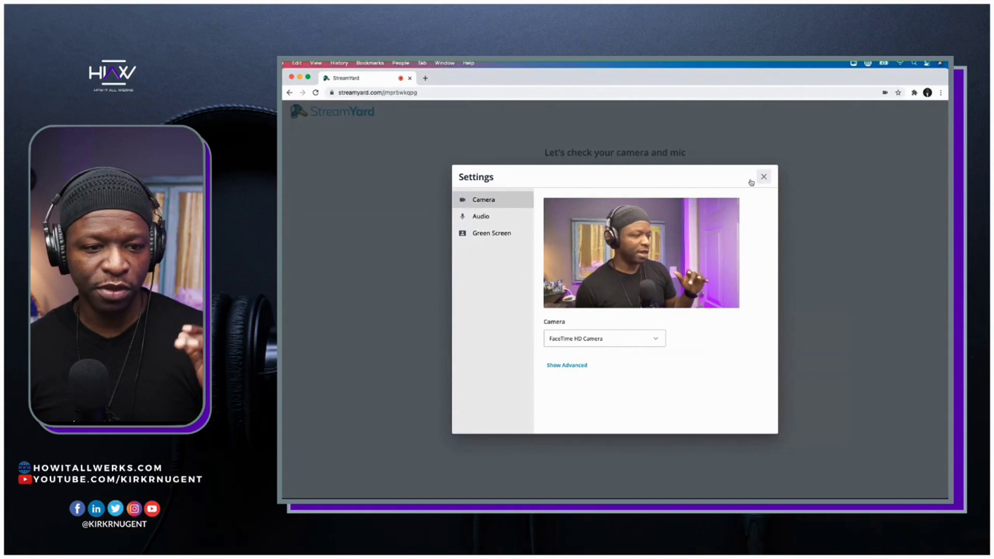
click(488, 218)
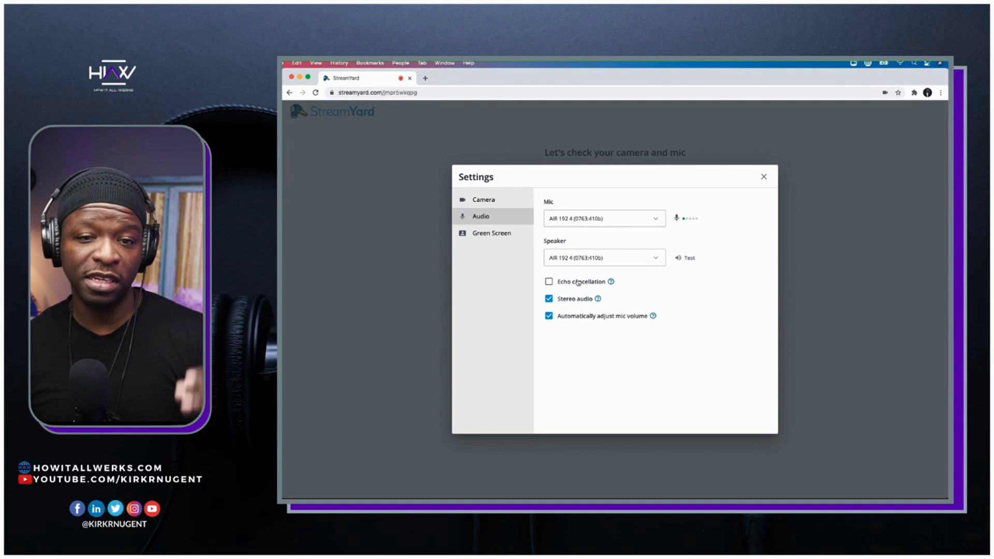
click(763, 178)
Replace the display name with the host's social handle and join the studio
click(580, 305)
key(super+a)
text(@kir)
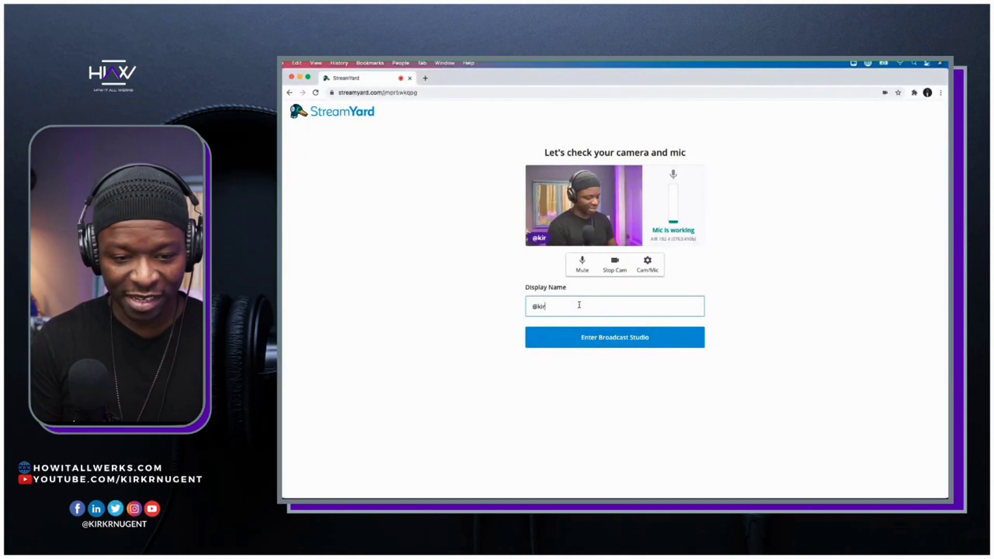
text(kmugent)
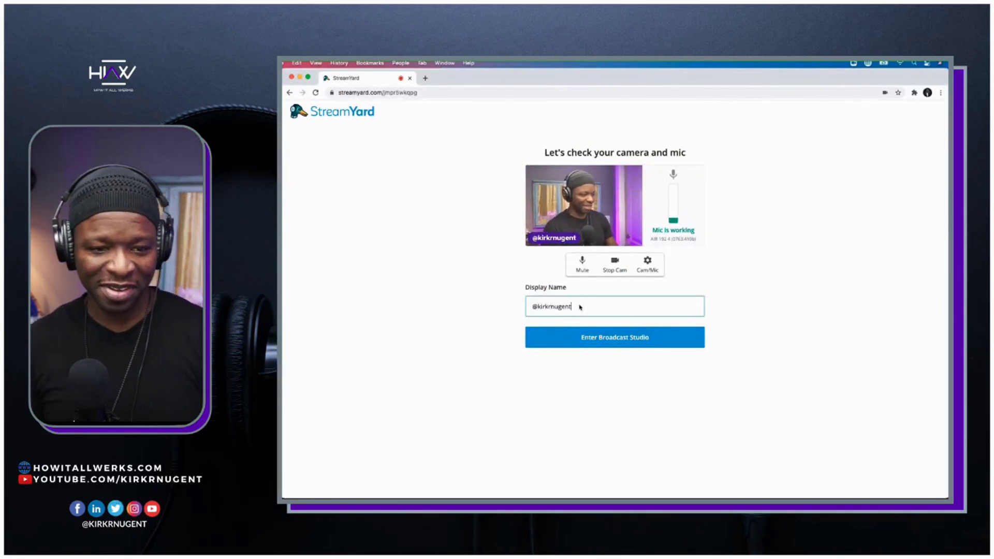
key(Return)
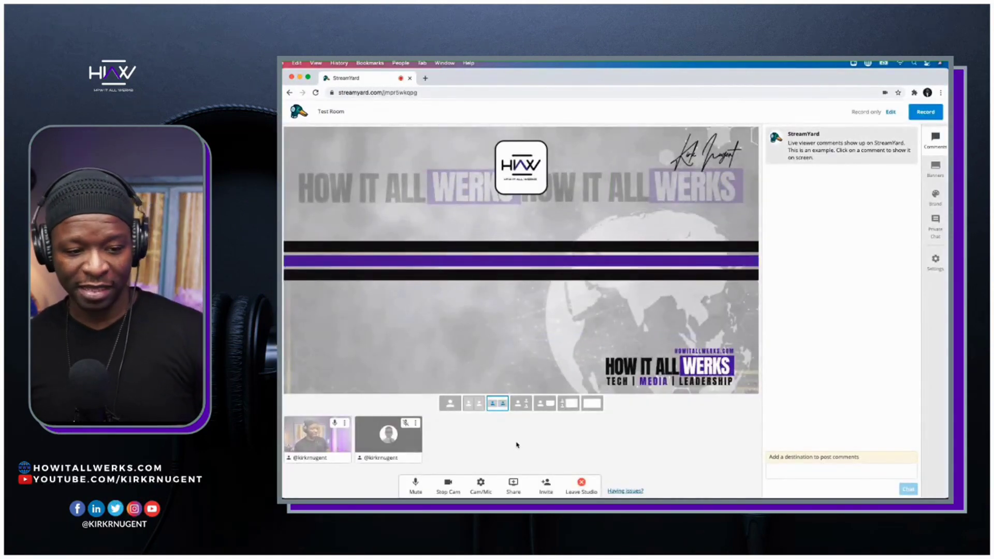
Bring the second participant on stage, apply the SY Background overlay, and show the Share options
mouse_move(390, 440)
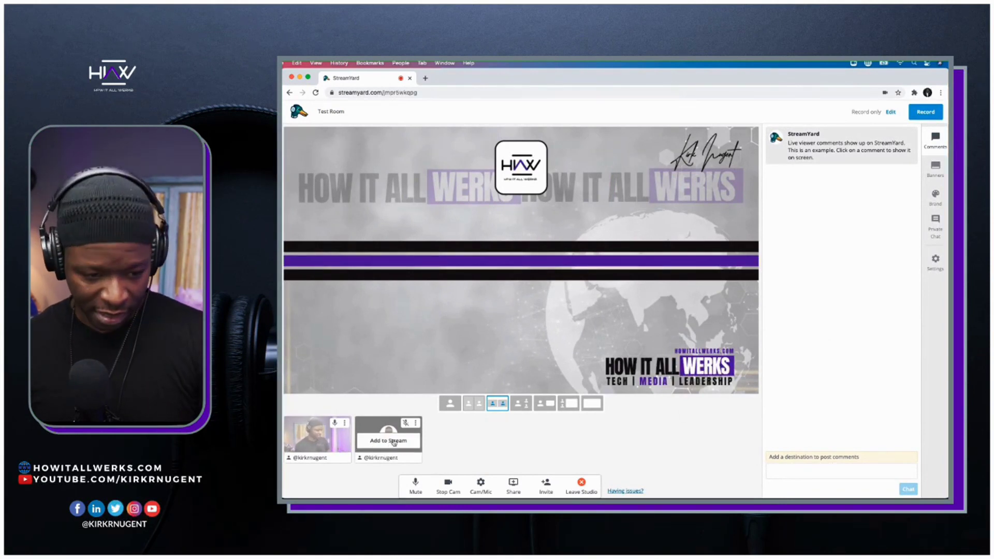
click(392, 441)
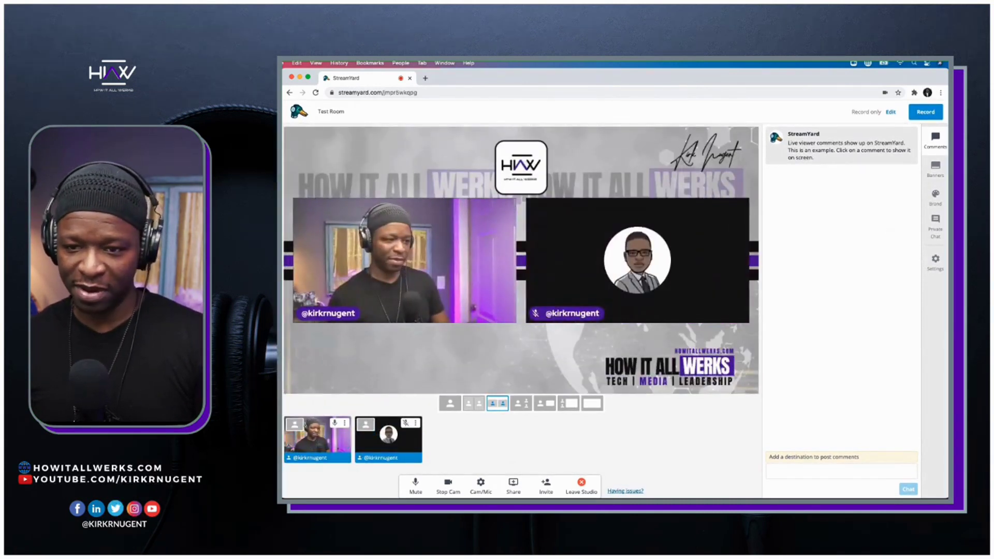
click(931, 198)
scroll(857, 384, down, 10)
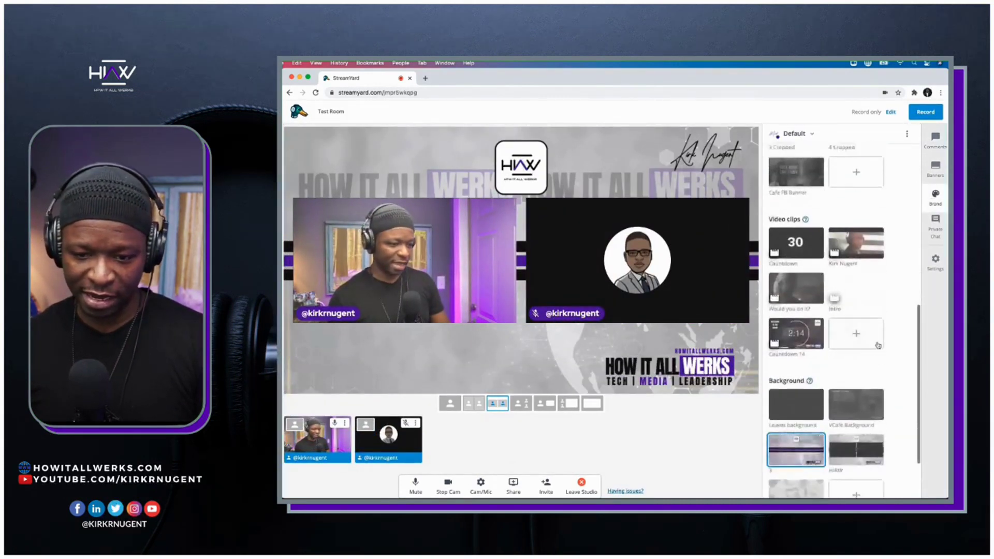
scroll(829, 313, up, 5)
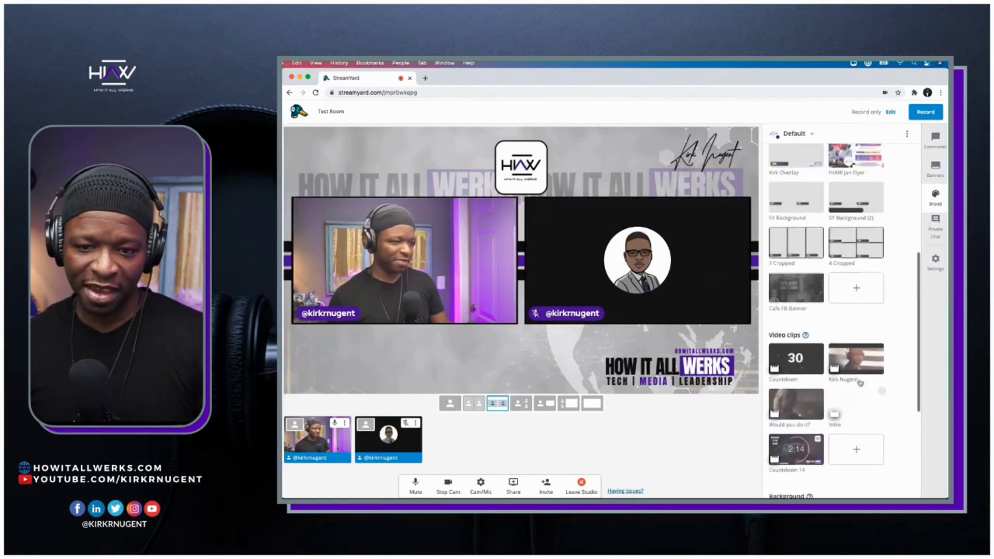
click(795, 269)
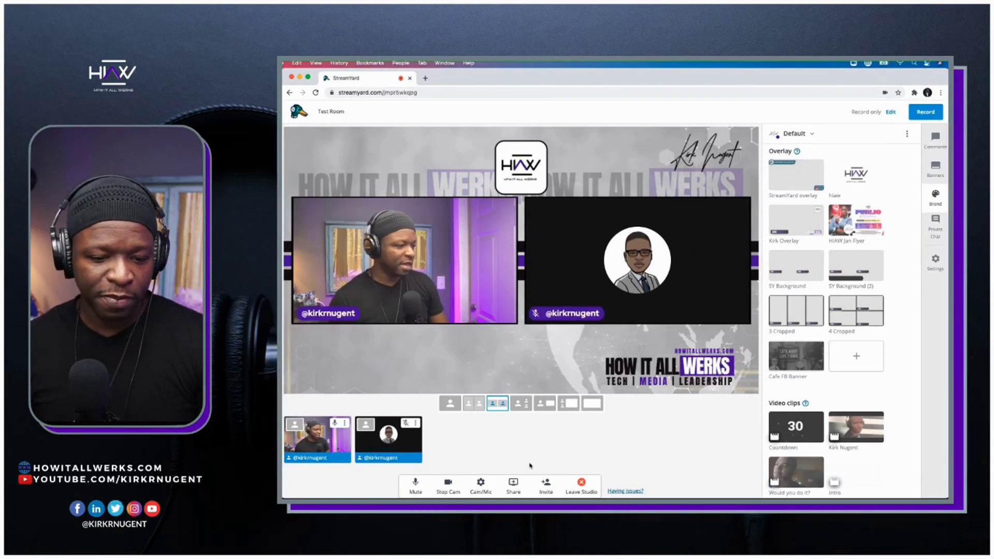
click(514, 485)
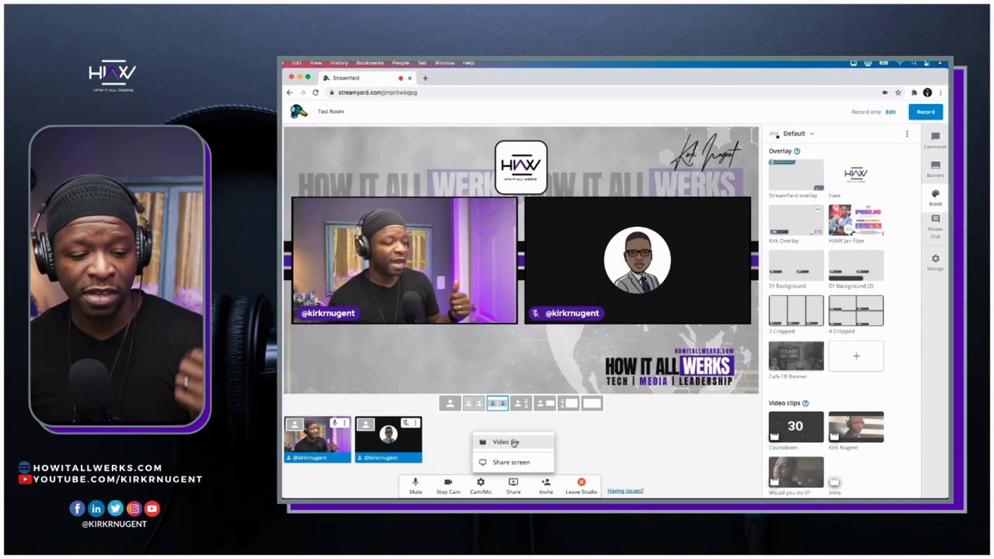
Share the video file EM021921 BeforeSermon (1).mov from Downloads into the studio
click(514, 442)
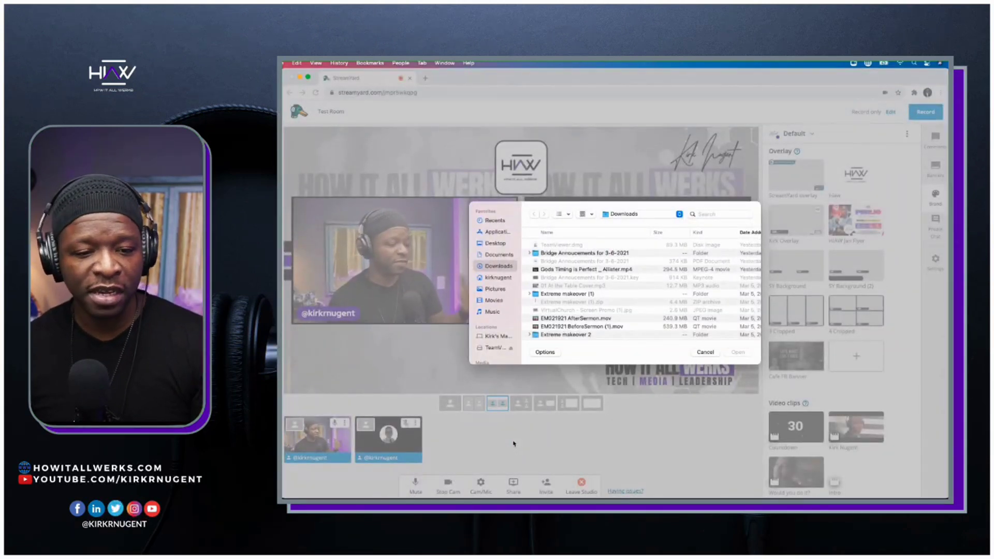
click(575, 327)
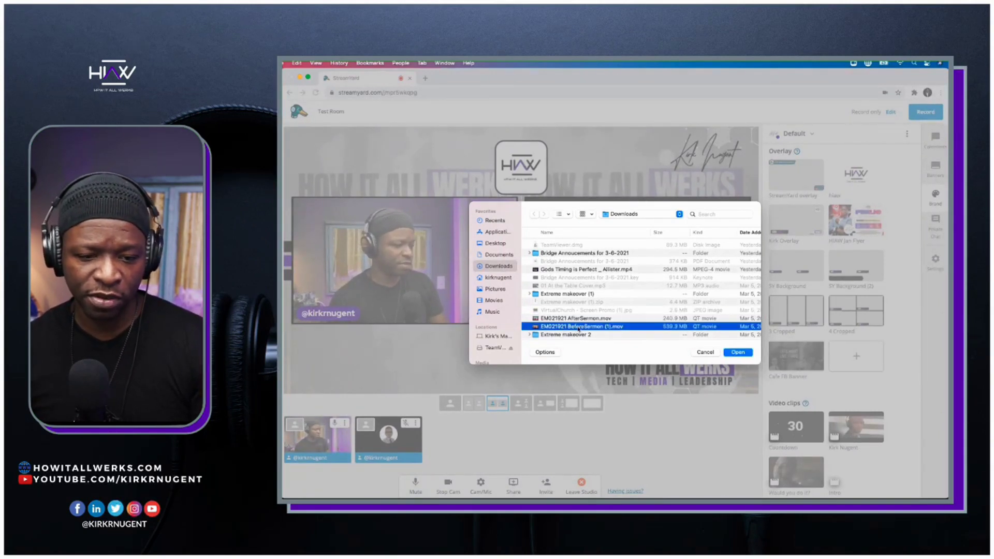
click(738, 353)
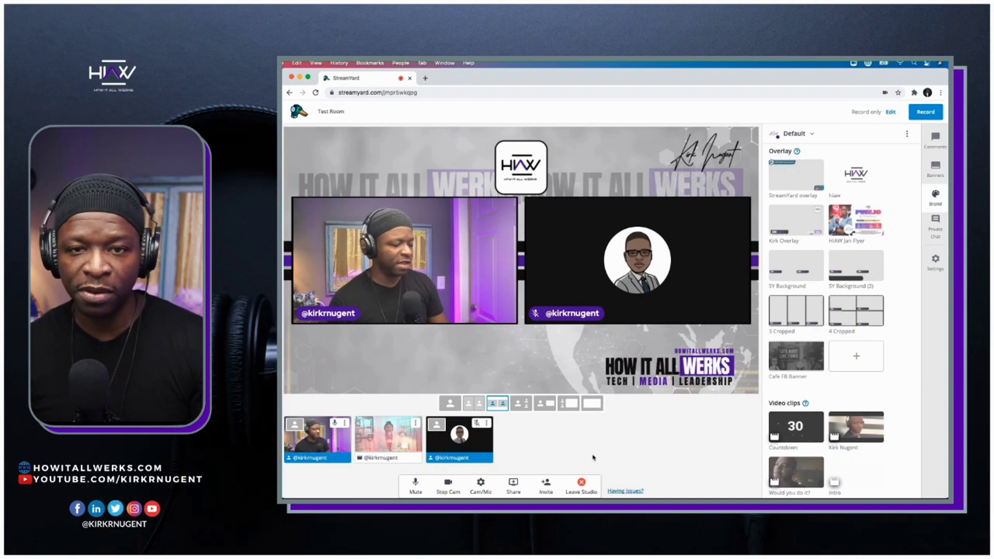
Put the shared video on stage, shown large with the webcams beside it
mouse_move(360, 459)
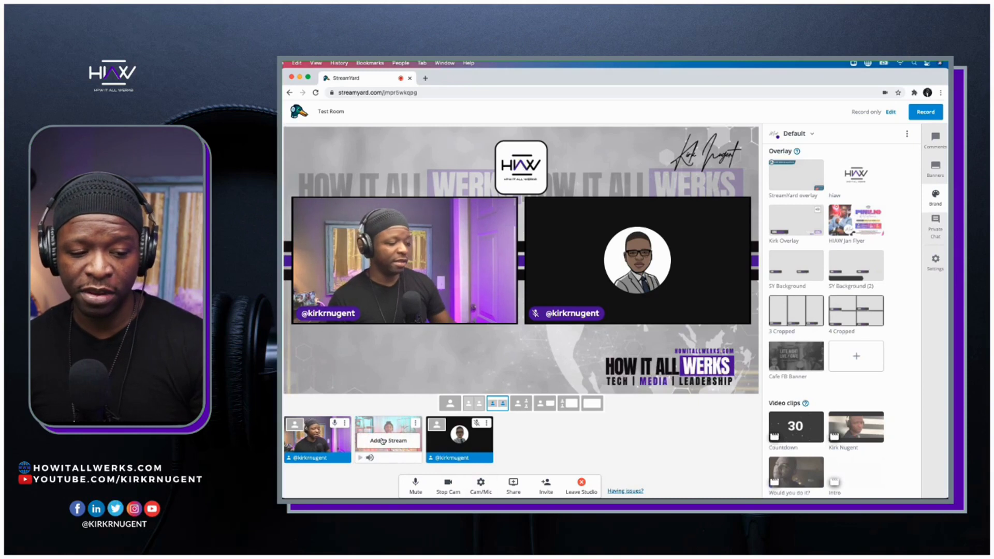
click(383, 441)
click(568, 403)
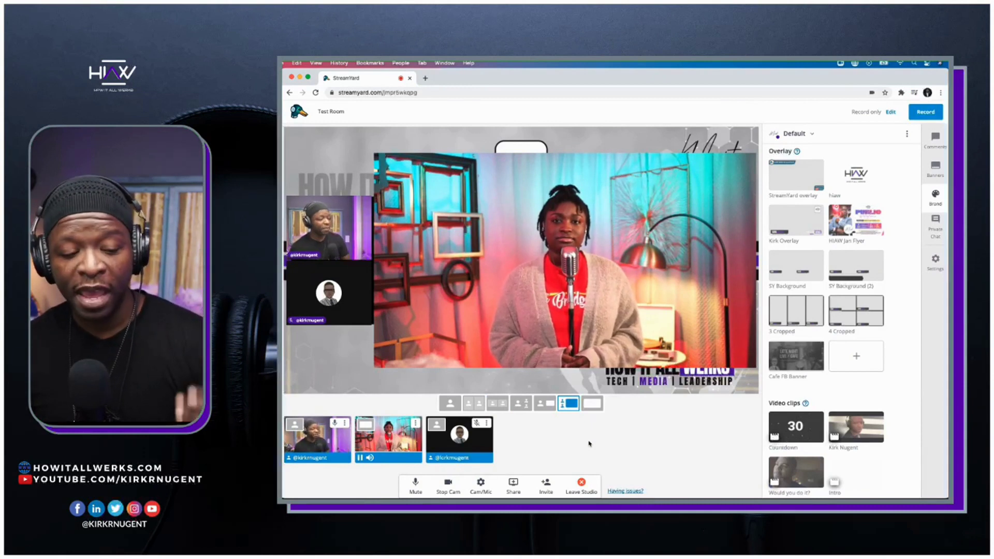
Compare video full-screen and video-with-webcams layouts, ending on host full-frame with video inset
mouse_move(410, 450)
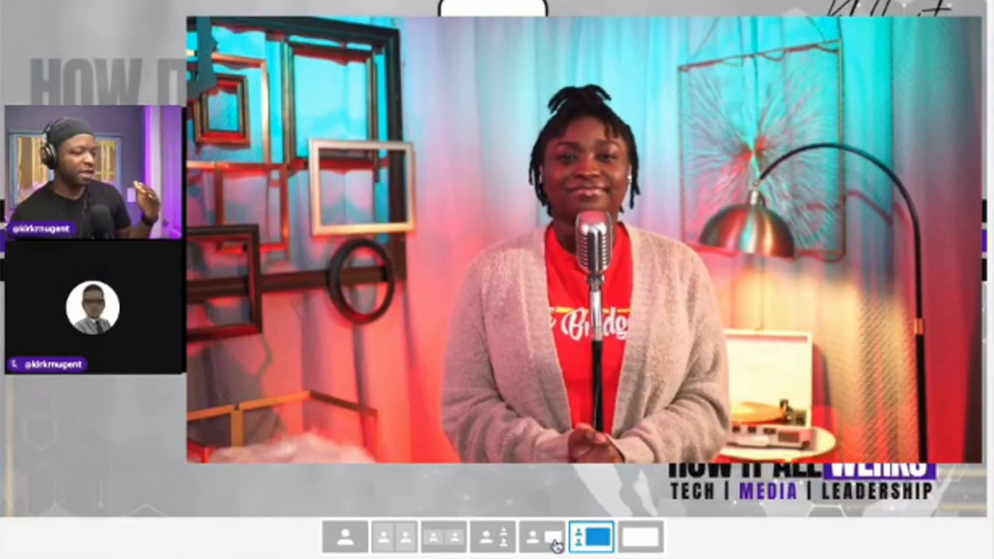
click(653, 539)
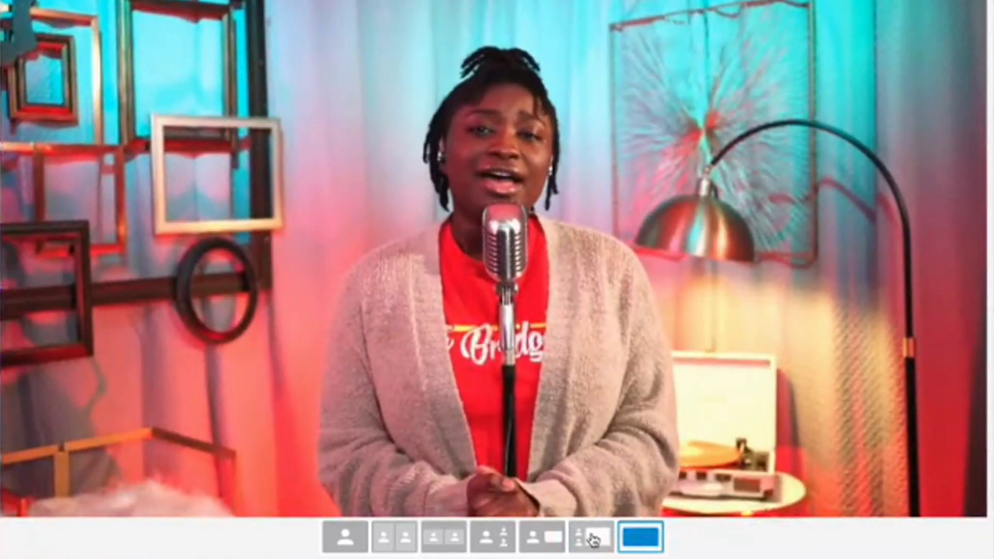
click(593, 539)
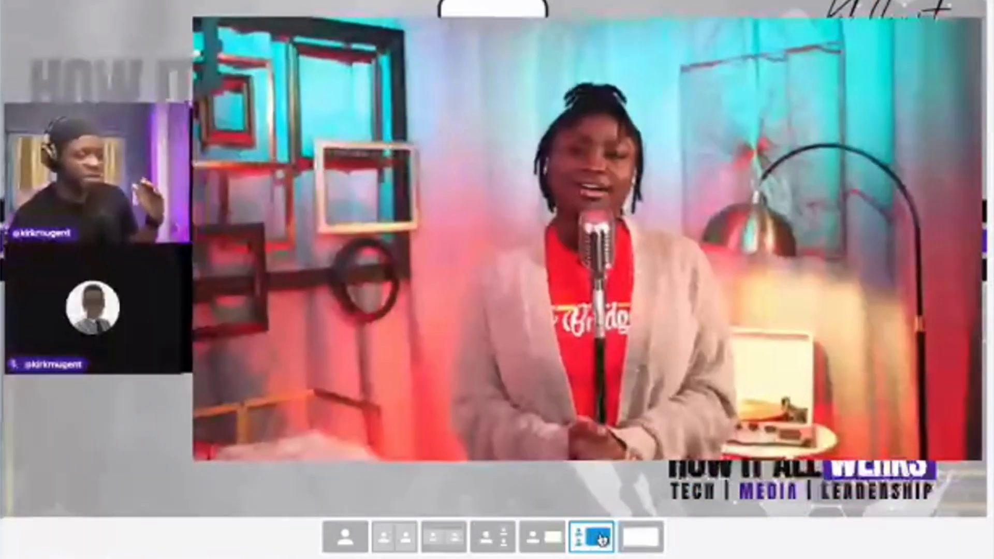
click(641, 539)
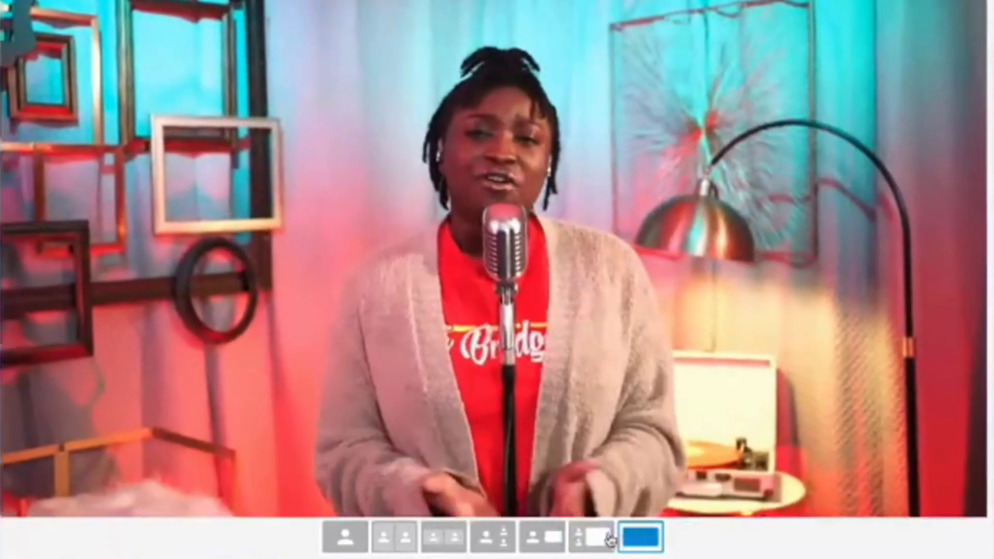
click(590, 540)
click(542, 538)
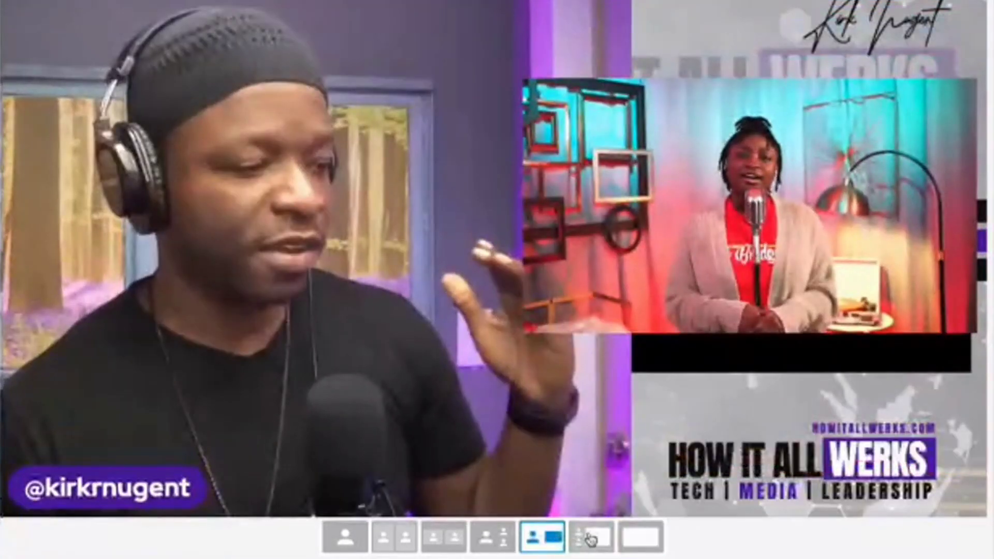
click(590, 540)
click(641, 539)
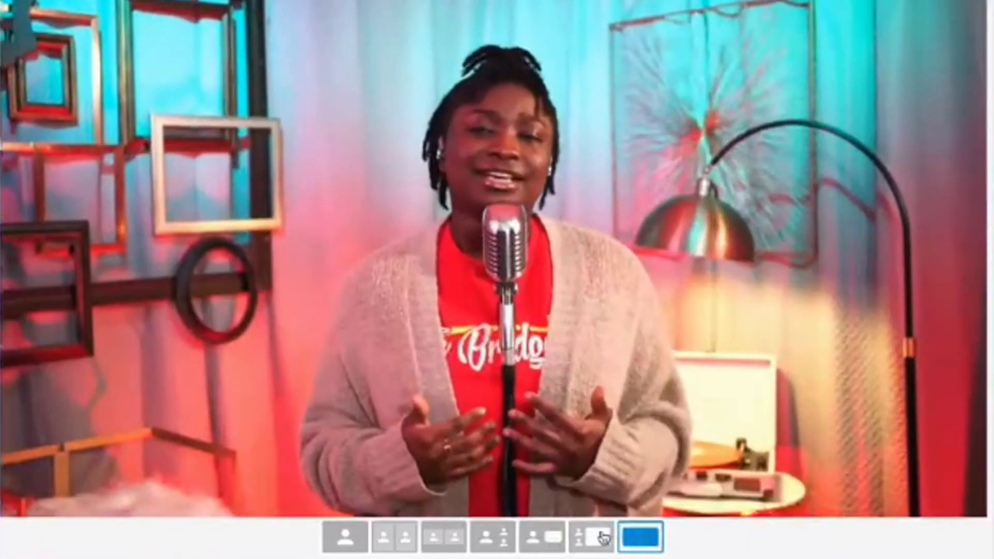
click(595, 540)
click(546, 540)
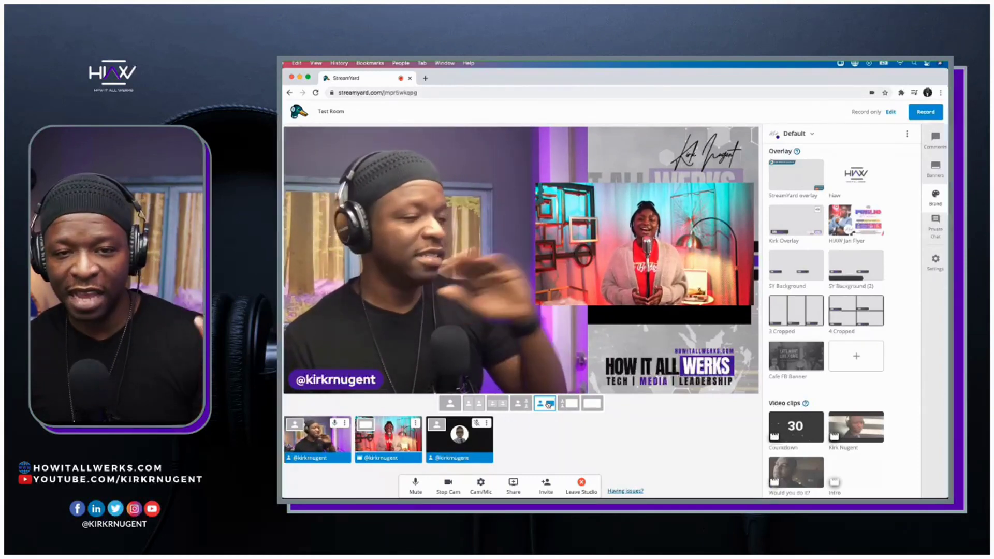
Cycle through solo, side-by-side and large-speaker layouts, ending on the framed two-tile branded layout
click(521, 403)
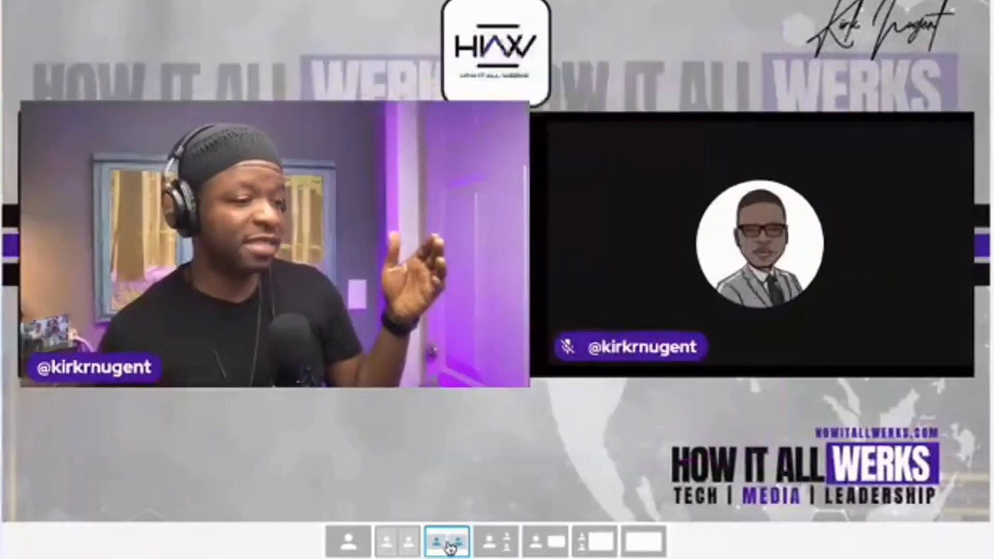
click(497, 404)
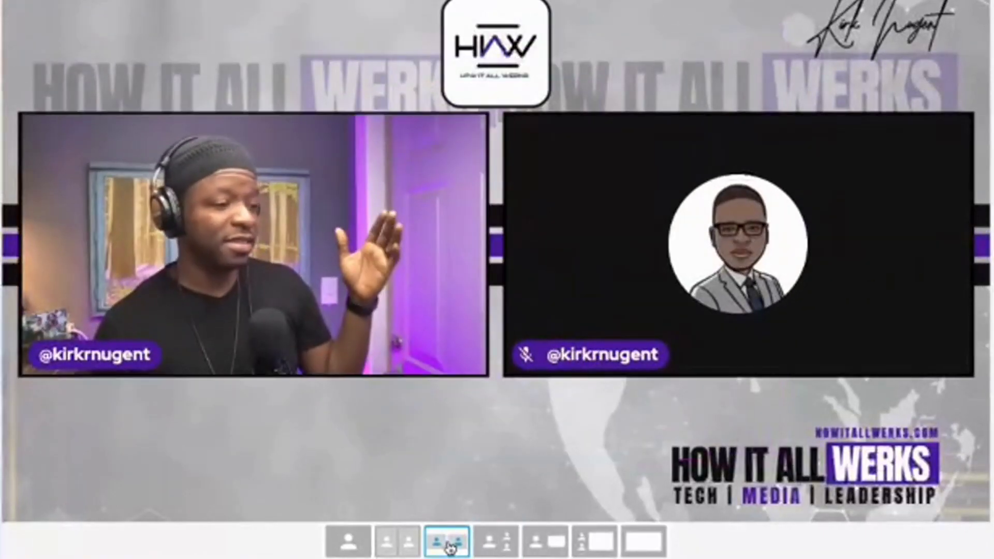
click(398, 544)
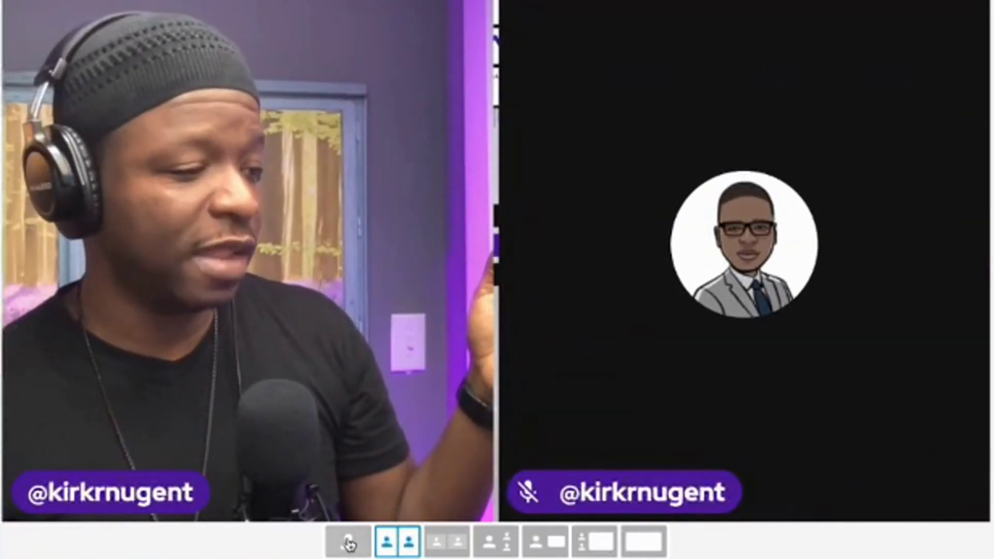
click(349, 544)
click(396, 543)
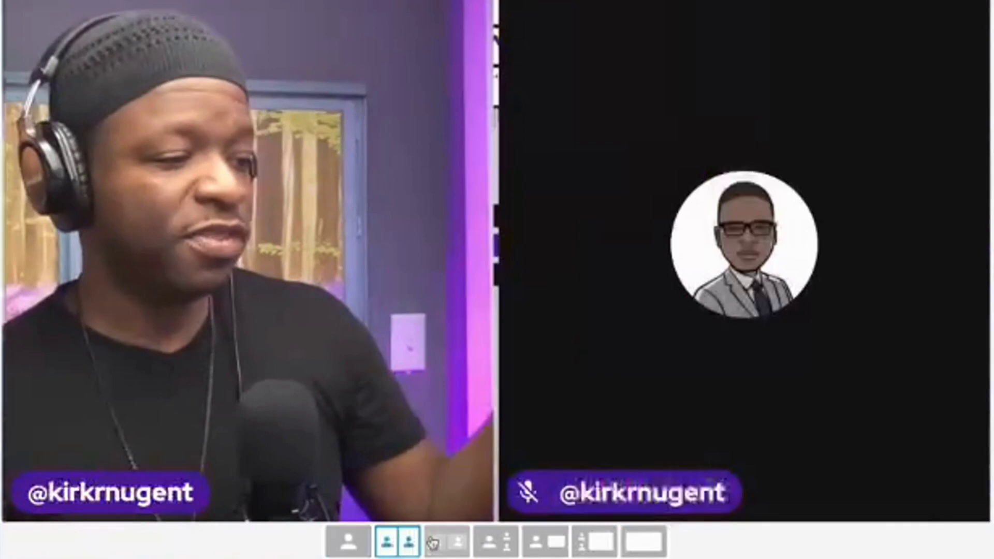
click(445, 542)
click(495, 542)
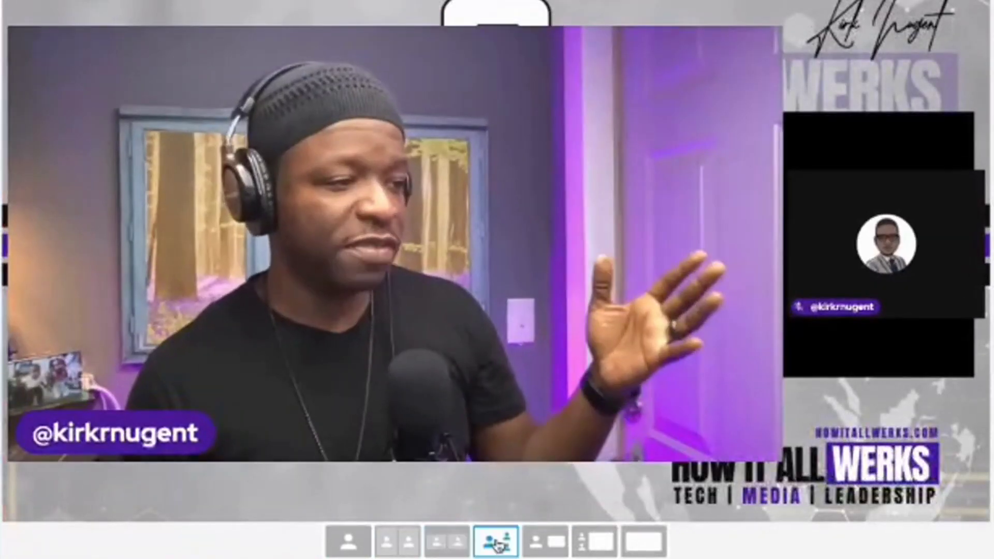
click(446, 544)
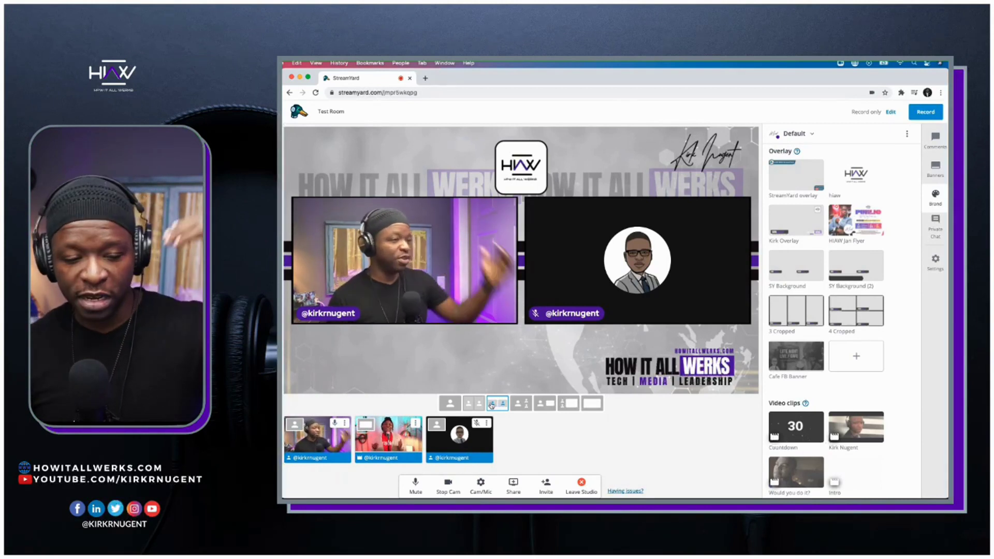
Play the BeforeSermon video clip from its tile below the stage
mouse_move(377, 463)
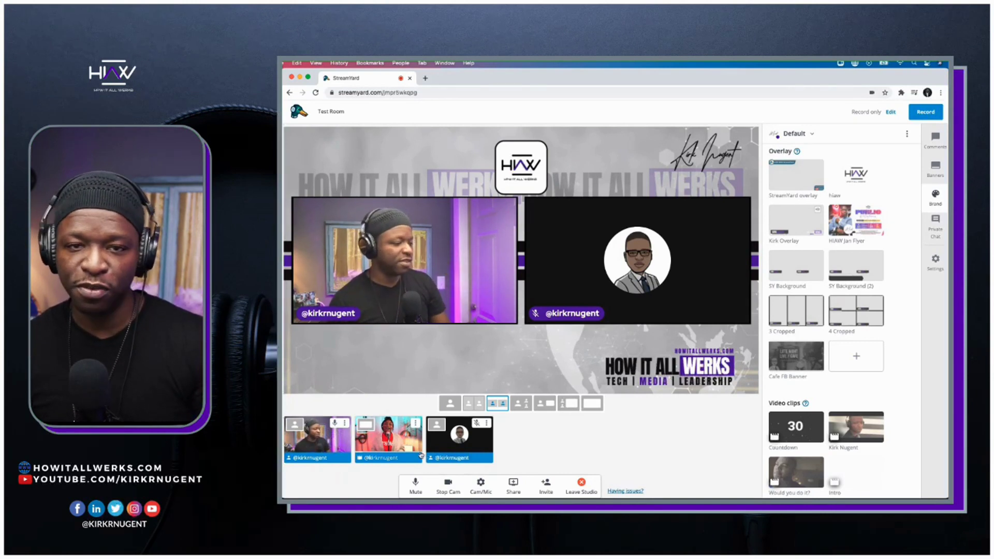
mouse_move(421, 456)
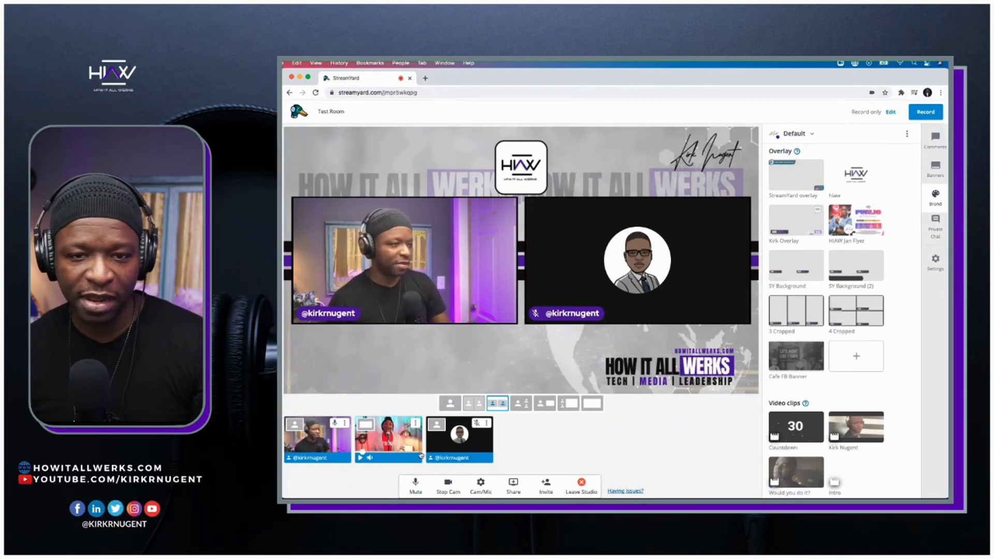
click(359, 459)
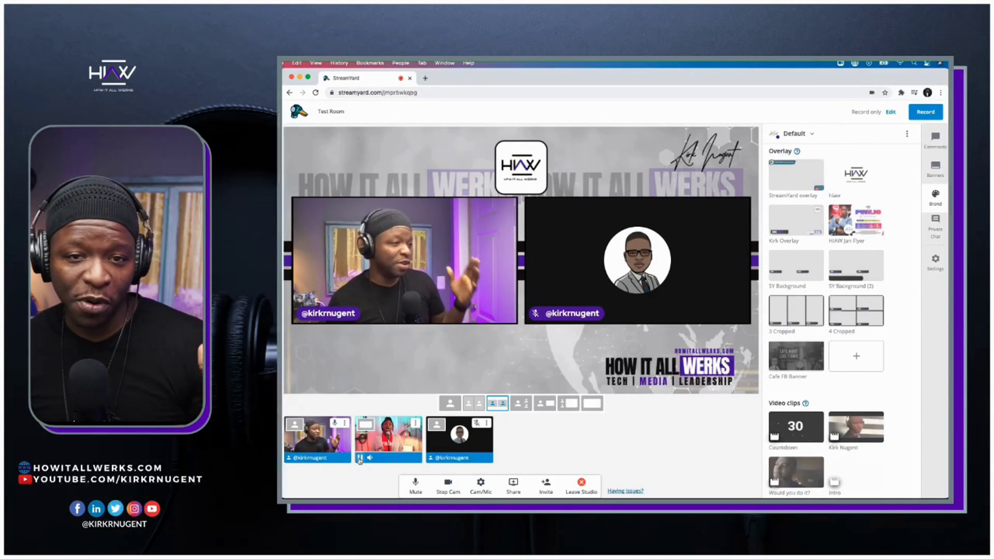
mouse_move(382, 459)
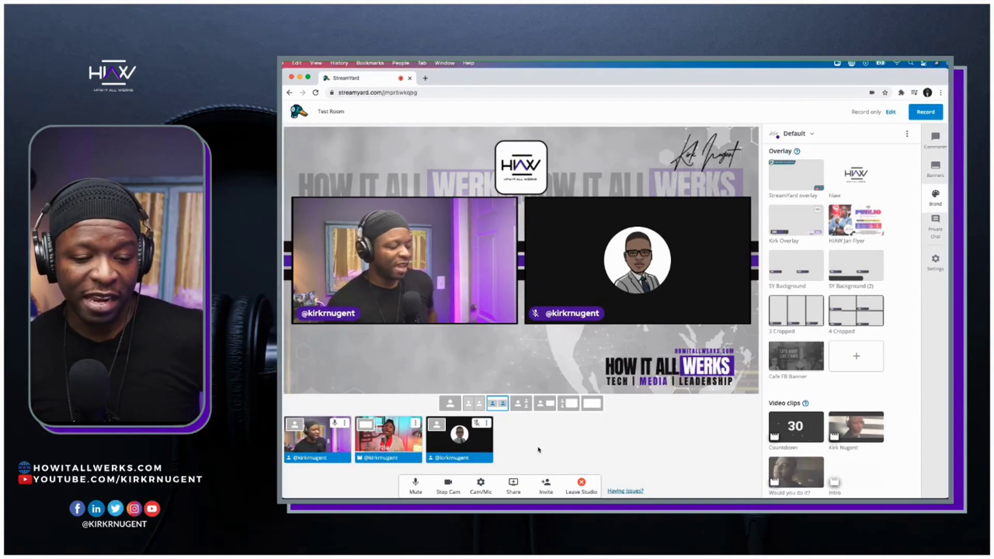
click(459, 441)
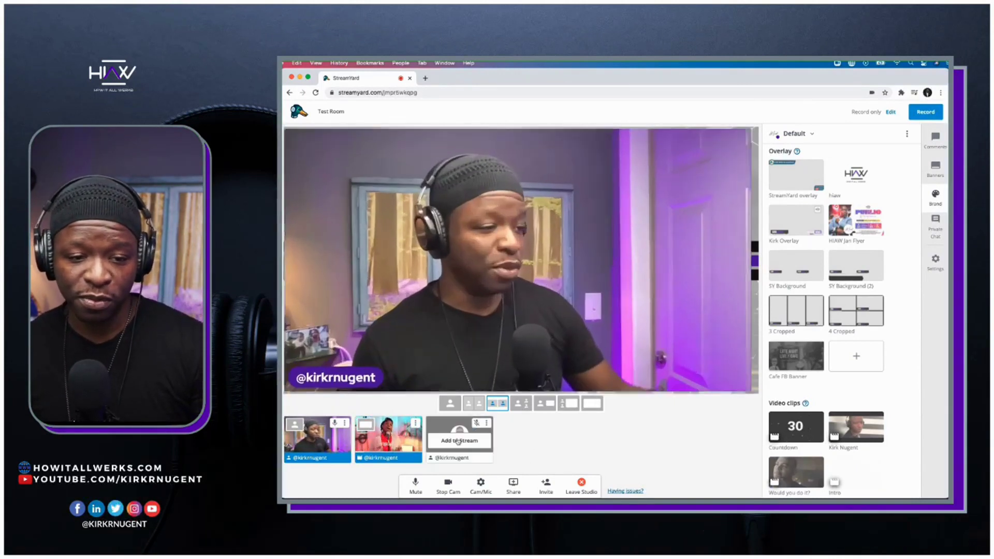
click(459, 441)
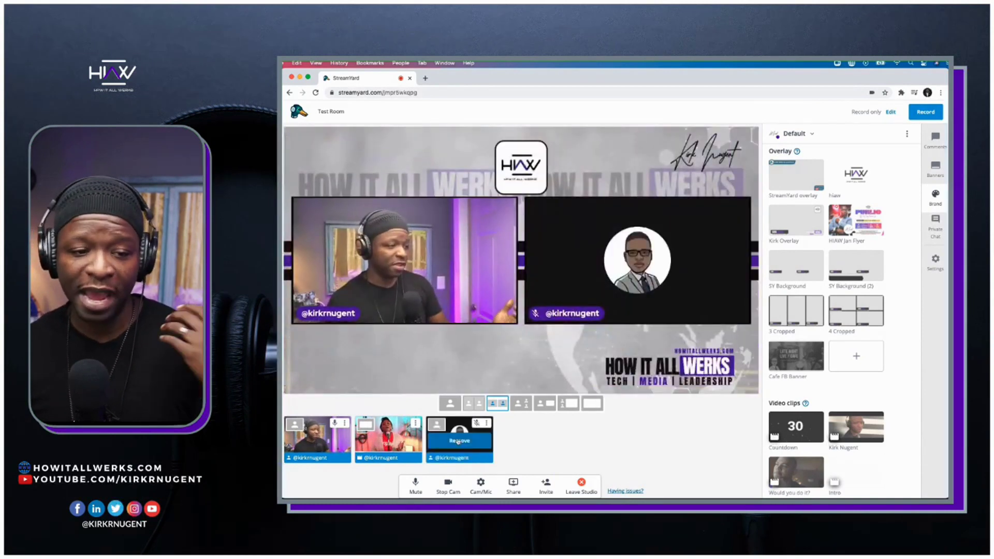
click(333, 440)
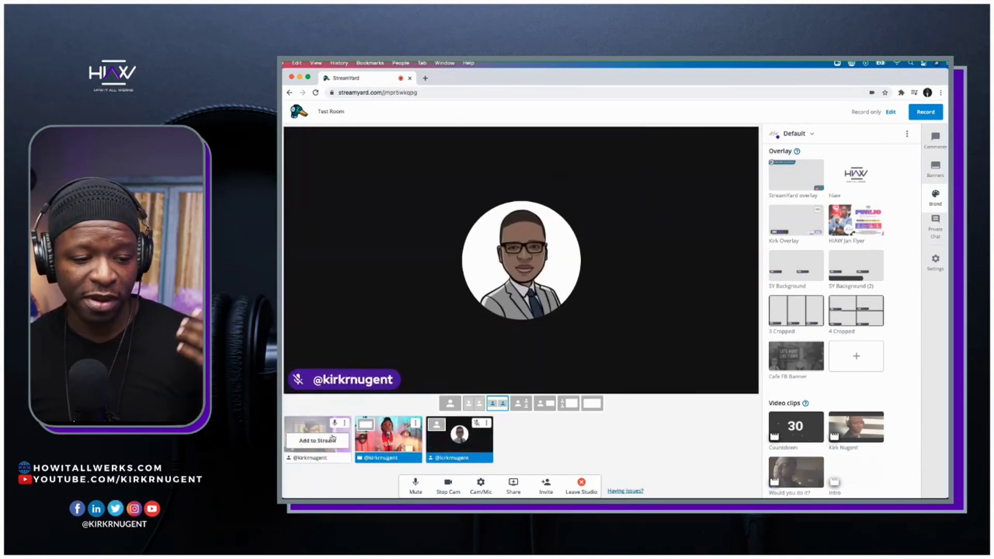
click(315, 441)
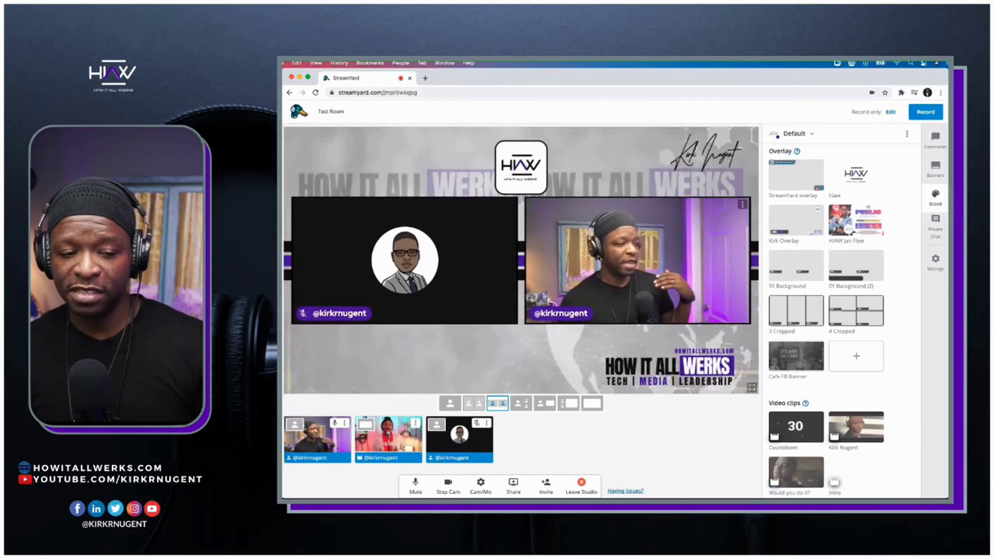
drag(405, 259, 421, 266)
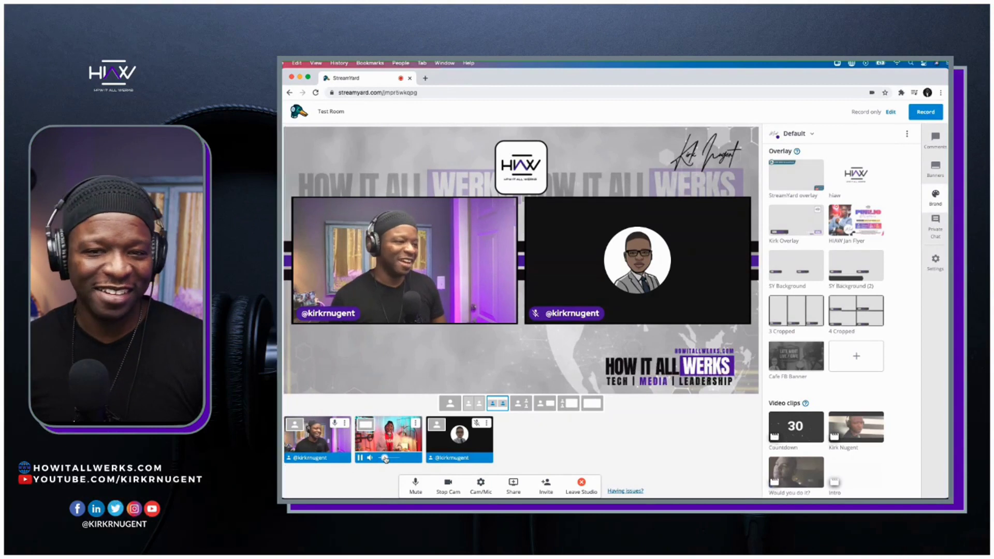
Lower the clip's volume slightly and apply the SY Background overlay to add name banners
drag(386, 459, 383, 459)
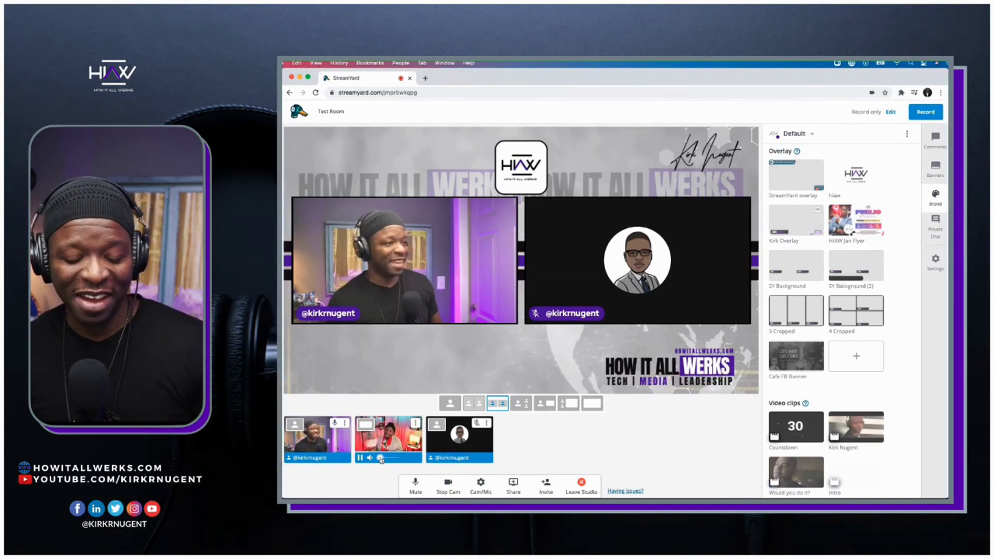
mouse_move(398, 440)
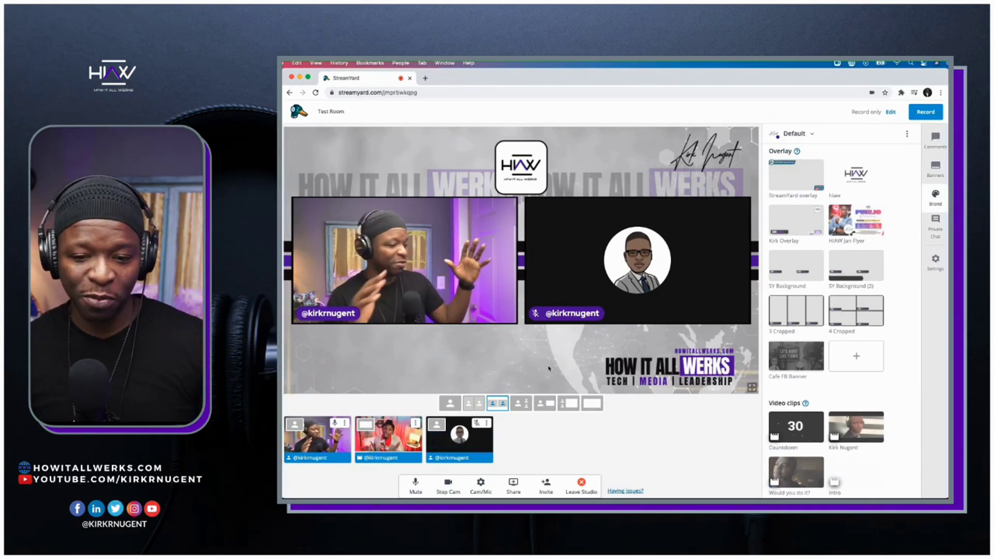
click(795, 275)
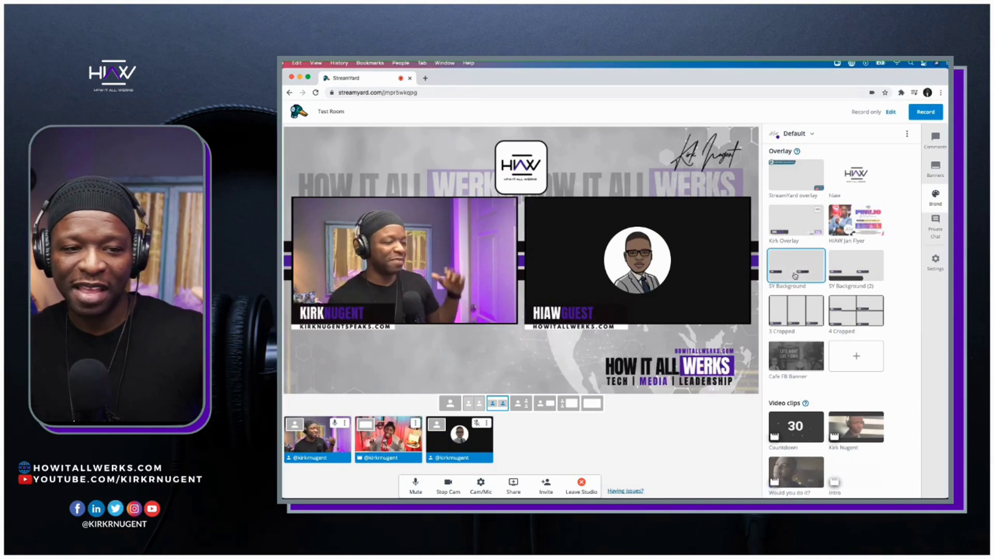